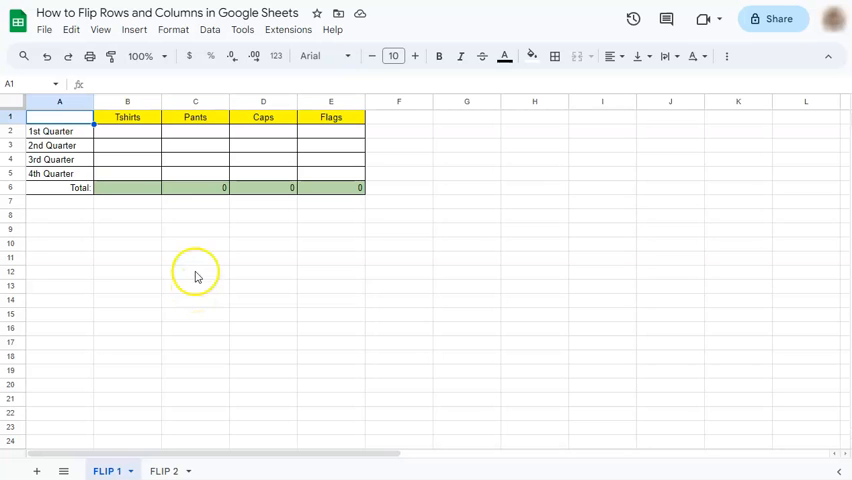
- Copy the quarterly product table A1:E6 and pick cell A9 as the paste spot
shift+click(308, 122)
drag(59, 117, 57, 188)
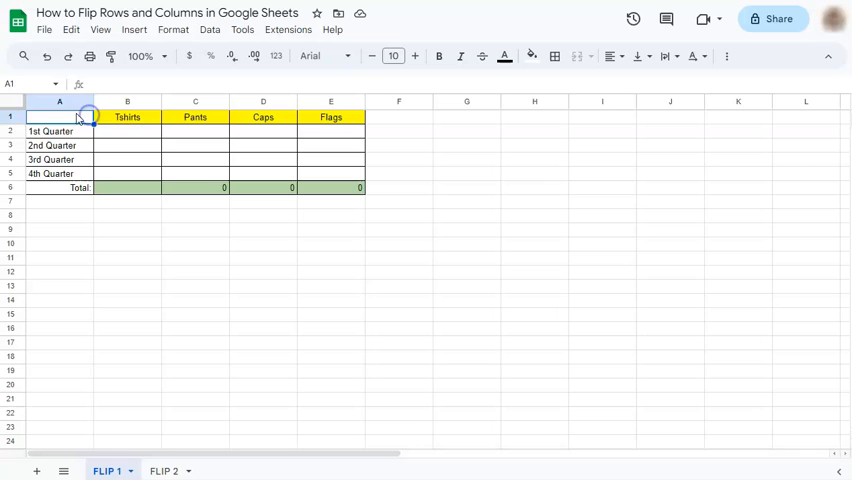
drag(62, 117, 316, 190)
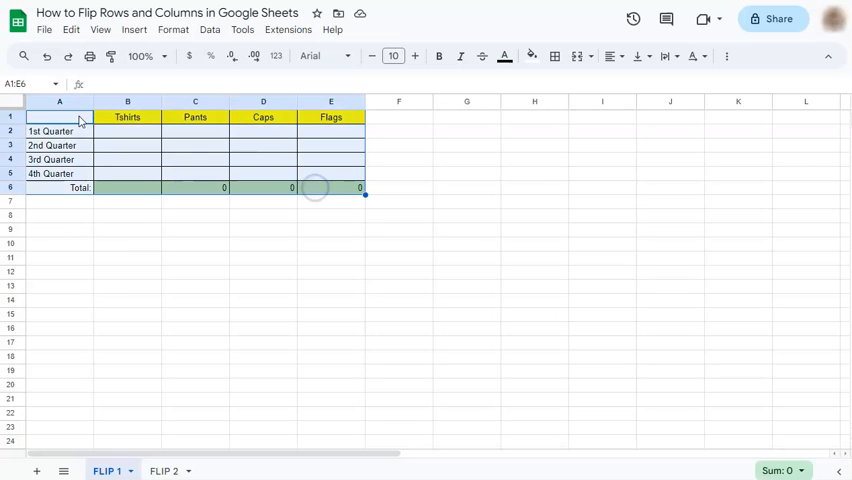
right_click(80, 120)
click(112, 88)
click(60, 232)
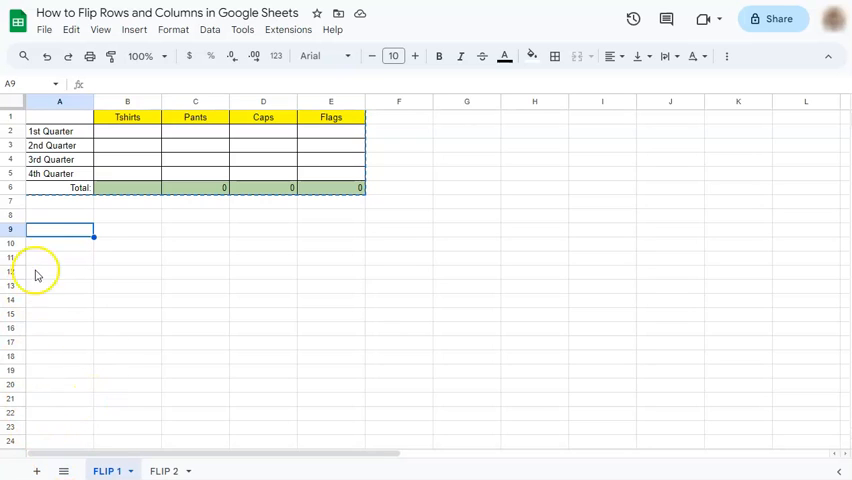
- Paste the quarterly table transposed at A9 so products become rows and quarters columns
right_click(73, 236)
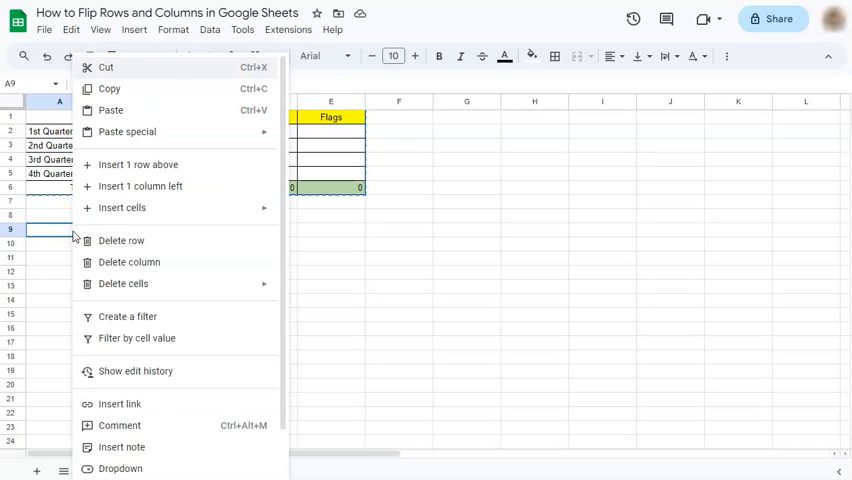
mouse_move(127, 131)
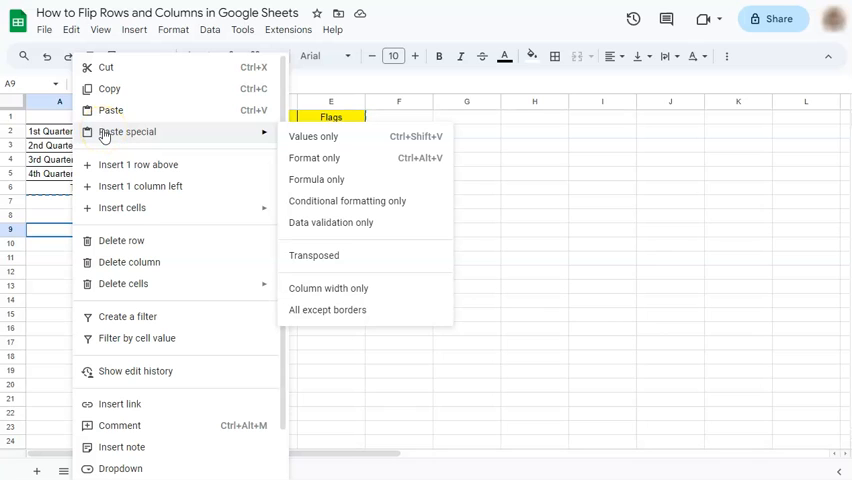
click(307, 260)
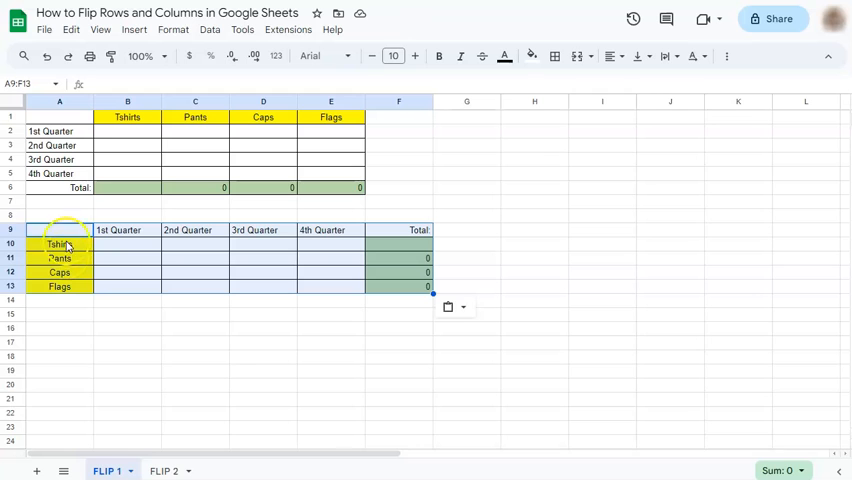
click(60, 328)
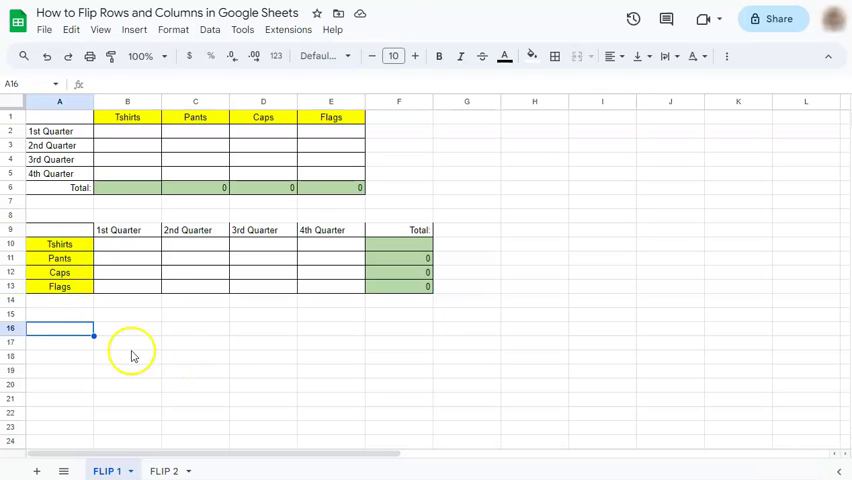
- On the FLIP 2 sheet, copy the contact list A1:K3 and pick cell A6 as the paste spot
click(160, 470)
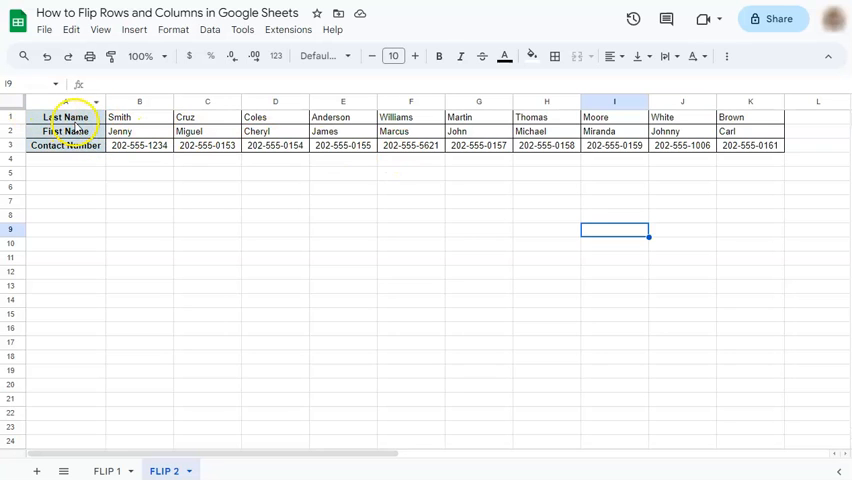
drag(65, 118, 735, 148)
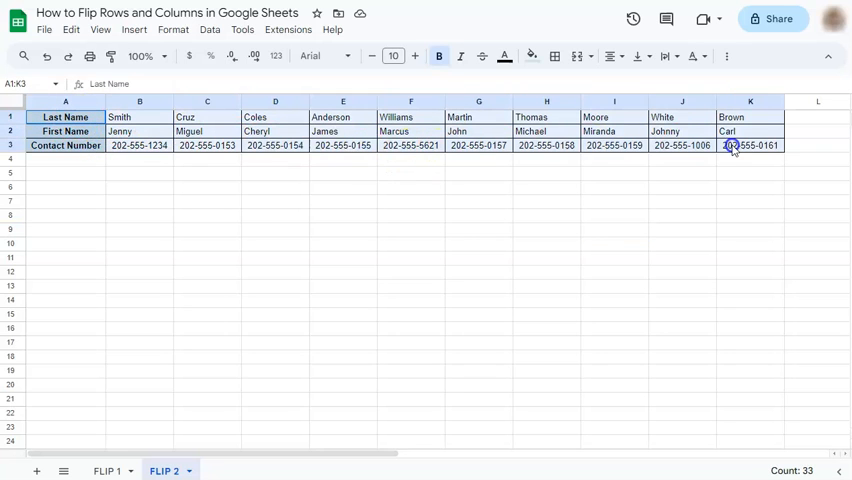
right_click(93, 119)
click(123, 90)
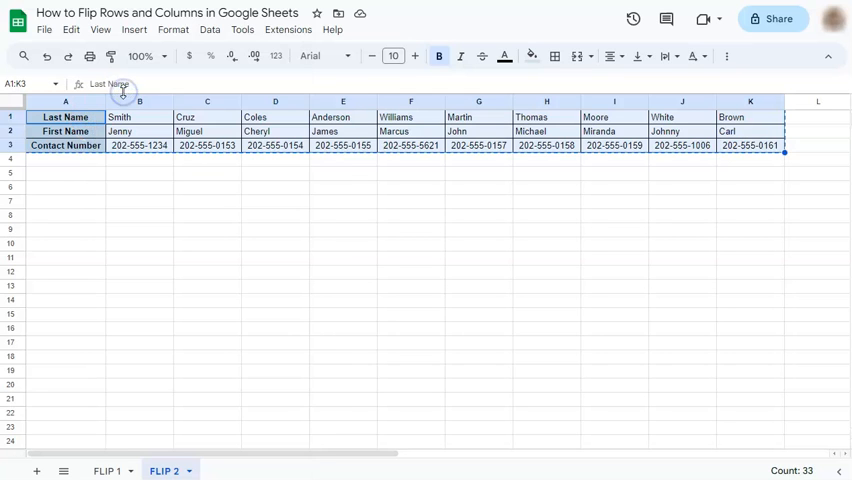
click(66, 189)
- Paste the contact list transposed at A6 with Last Name, First Name and Contact Number columns
right_click(66, 190)
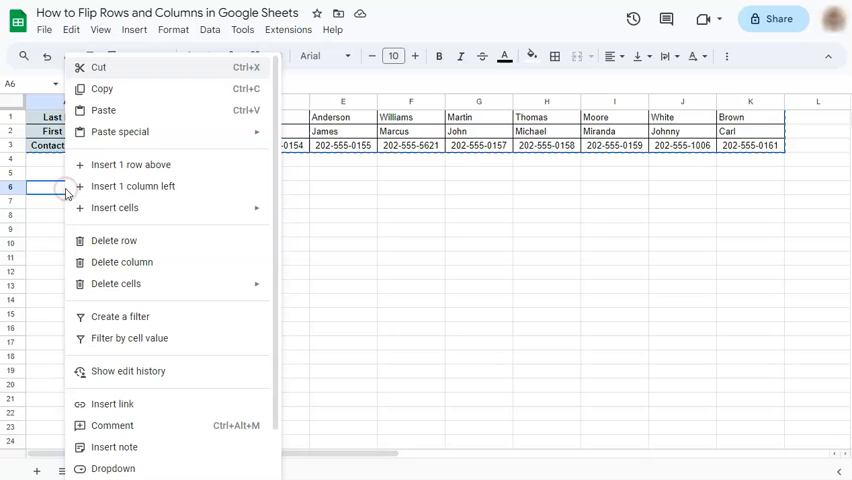
mouse_move(160, 132)
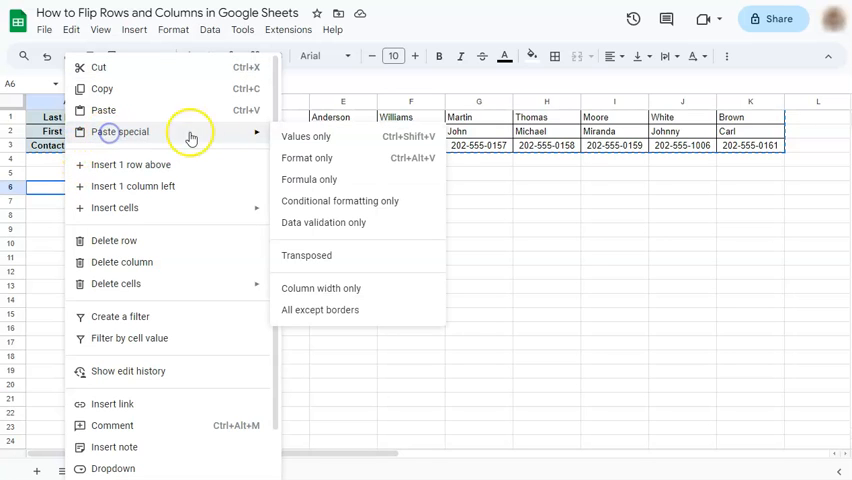
click(306, 255)
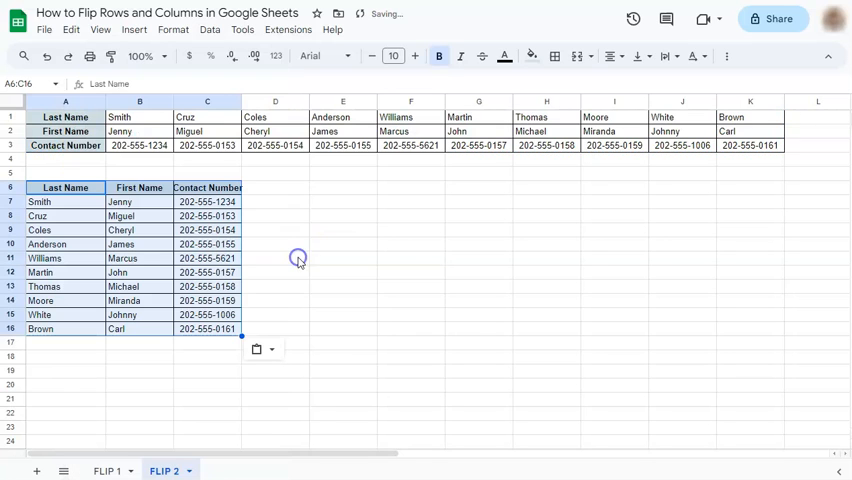
- Auto-fit column A and widen columns B and C so names and Contact Number fit fully
double_click(105, 101)
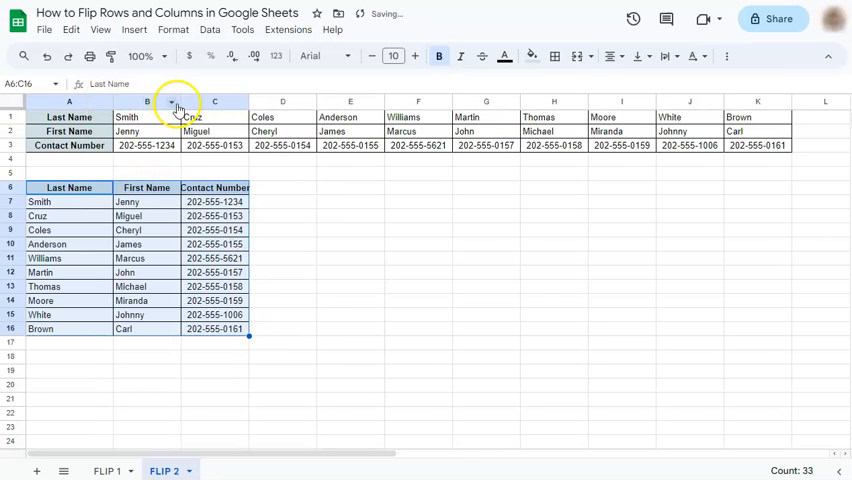
drag(173, 101, 184, 101)
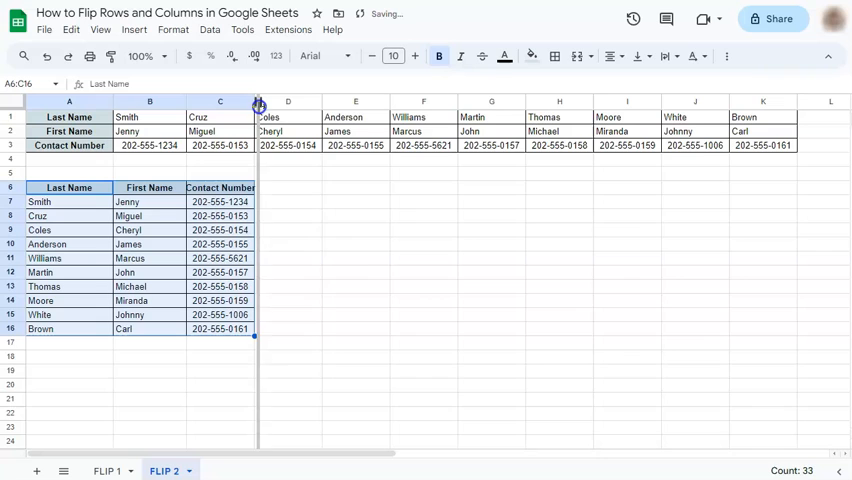
drag(254, 101, 264, 104)
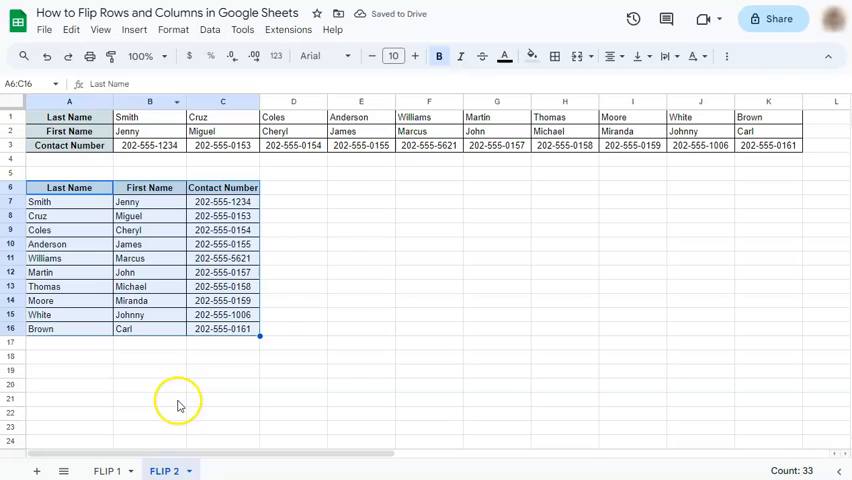
click(107, 471)
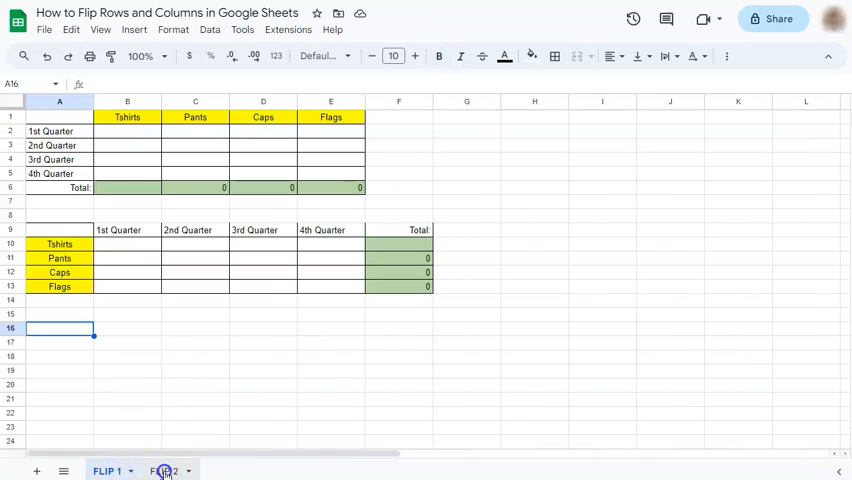
click(165, 471)
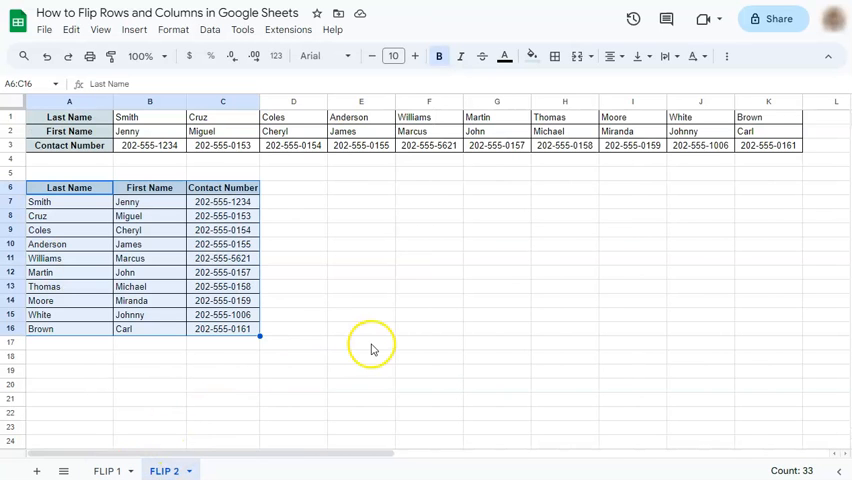